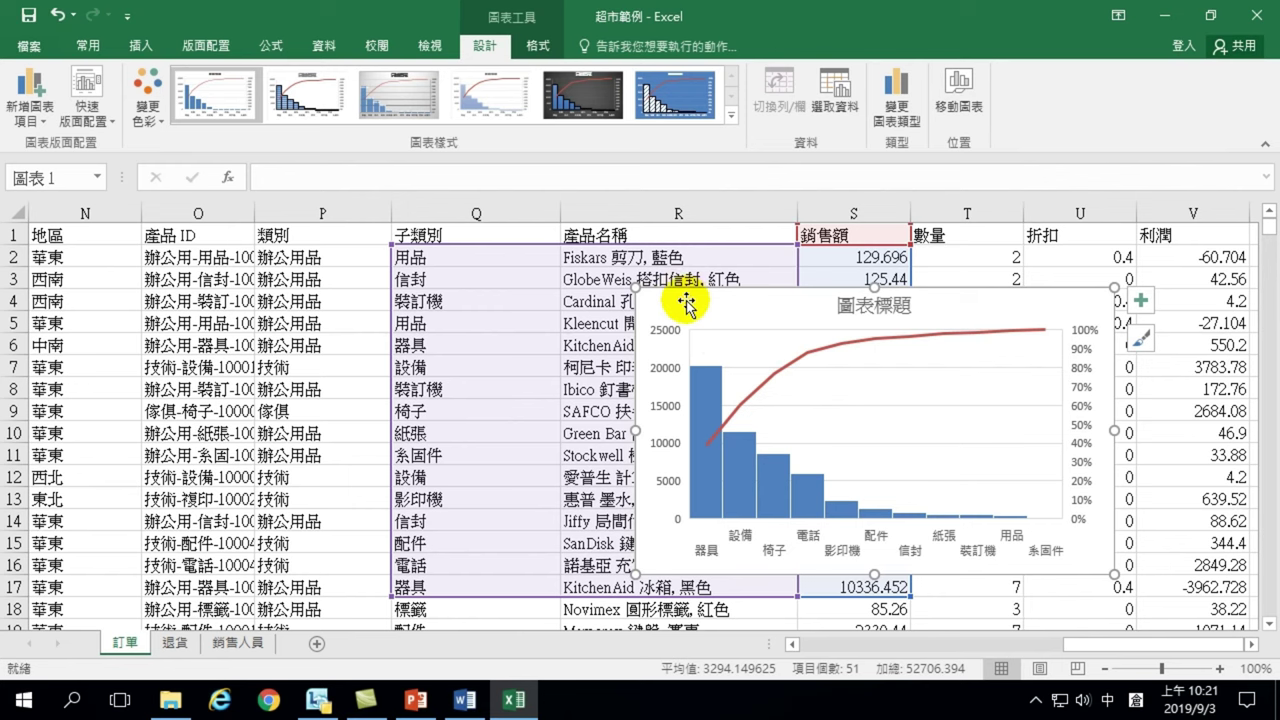
Delete the Pareto chart of 銷售額 by 子類別 from the 訂單 sheet
key("Delete")
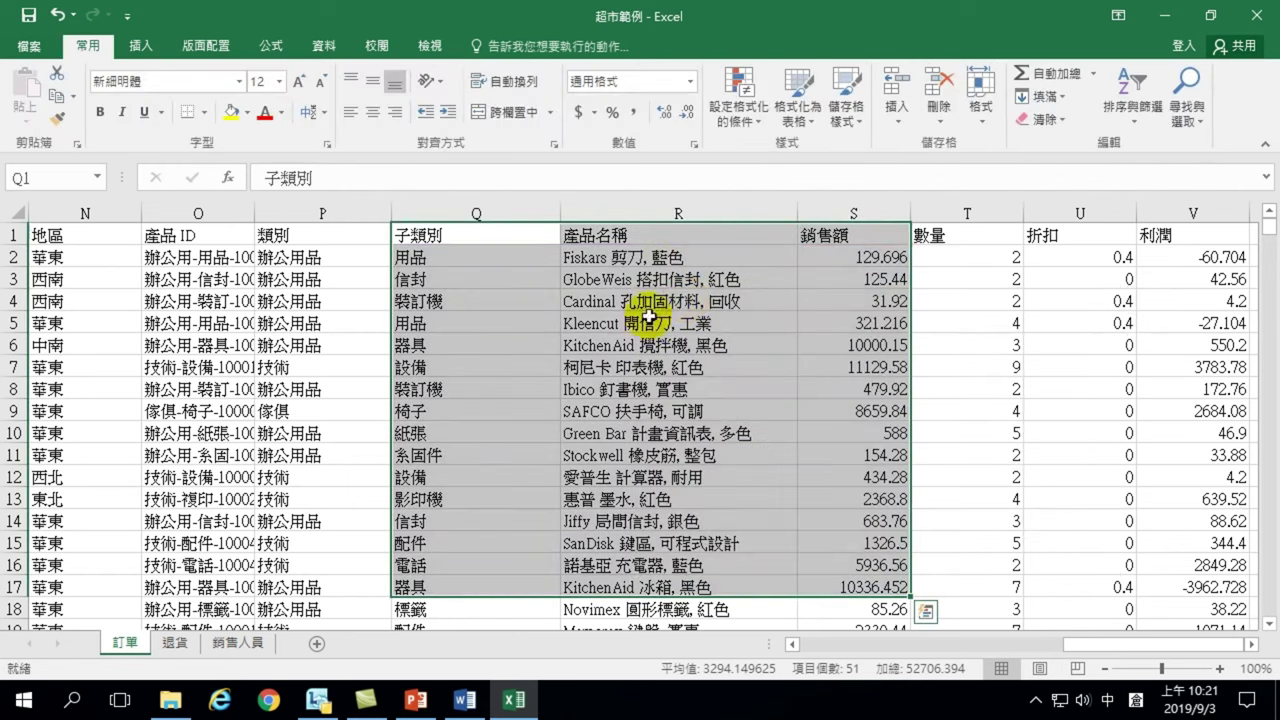
Clear the old chart's data selection and select all of column S (銷售額)
left_click(849, 313)
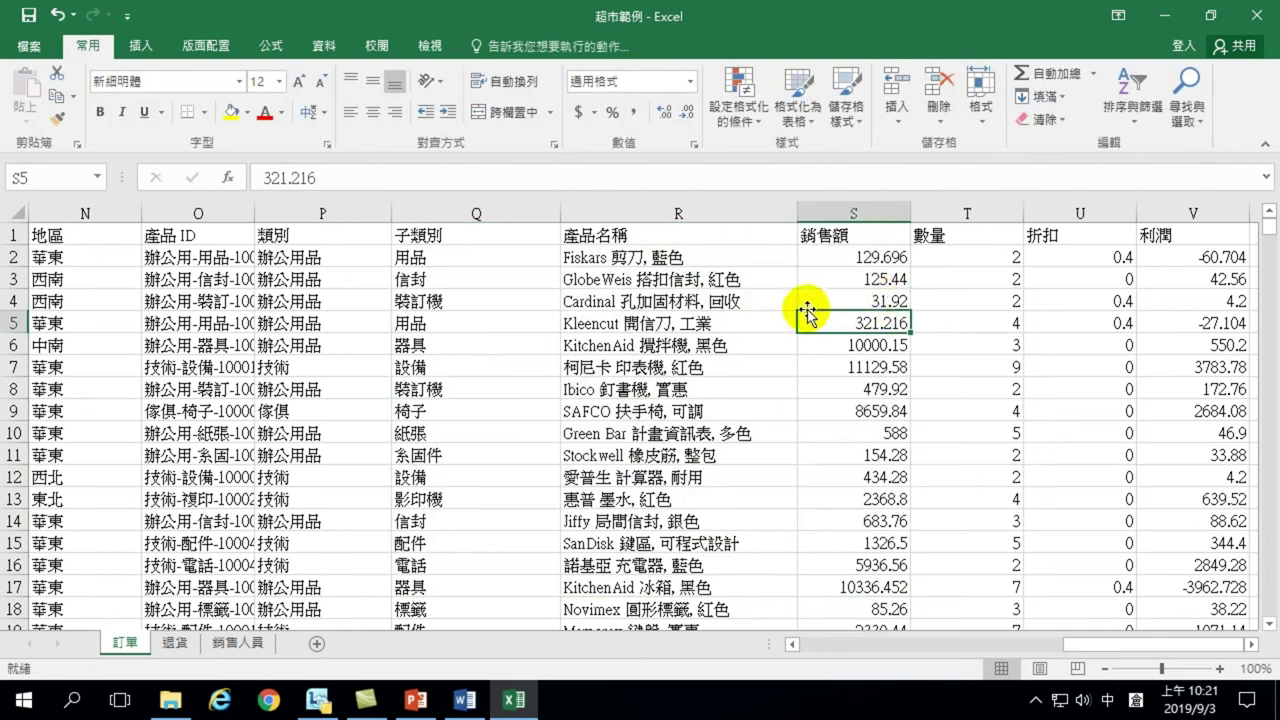
left_click_drag(1082, 643, 1089, 645)
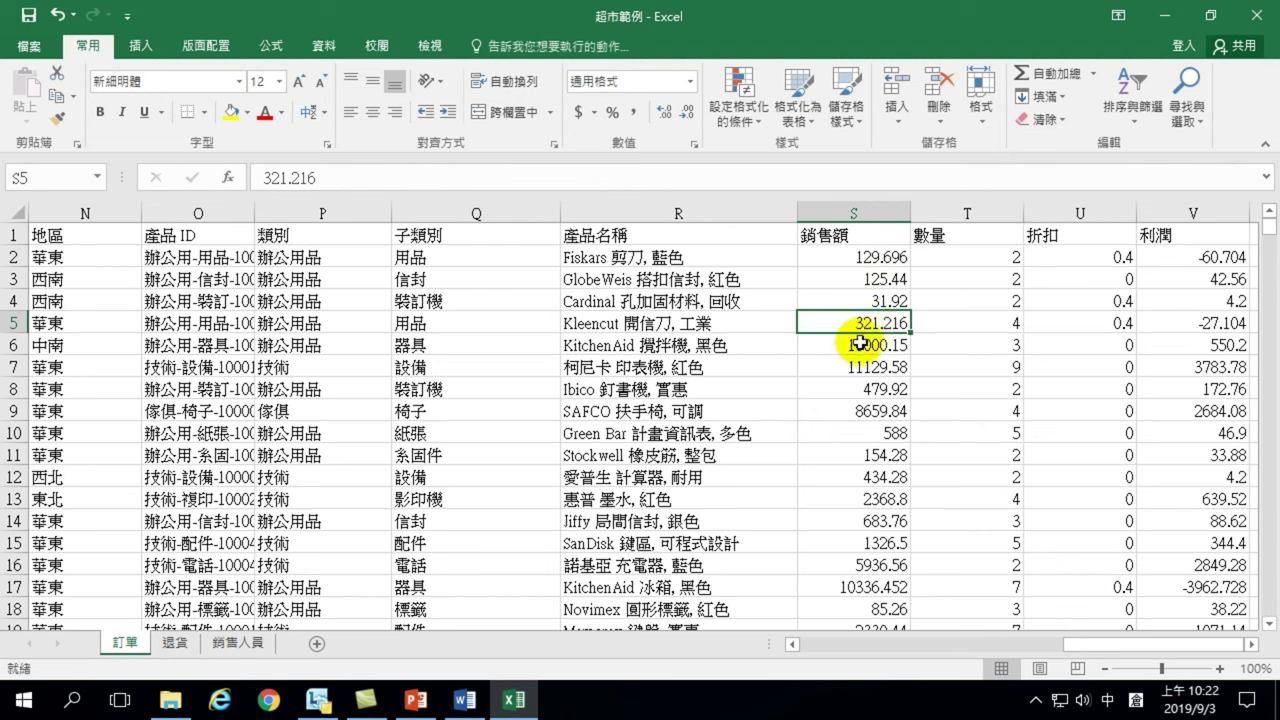
left_click(846, 210)
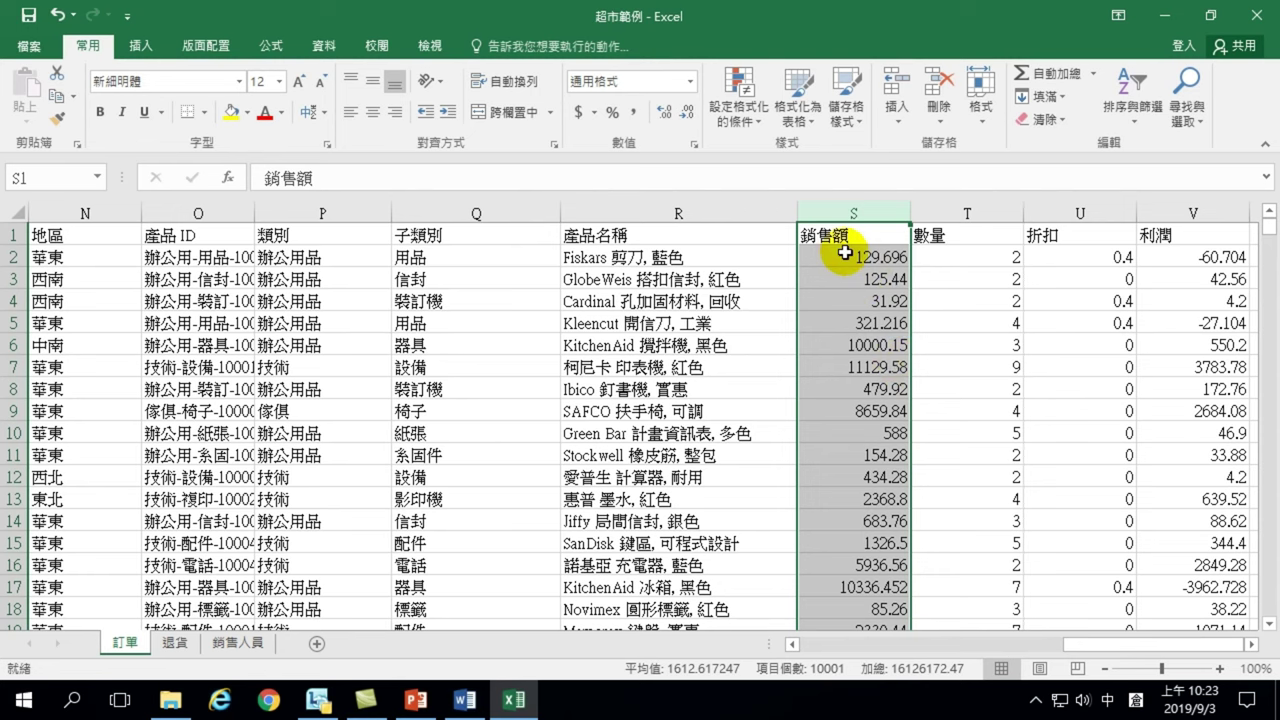
Select all of column T (數量) instead of the sales column
left_click(968, 212)
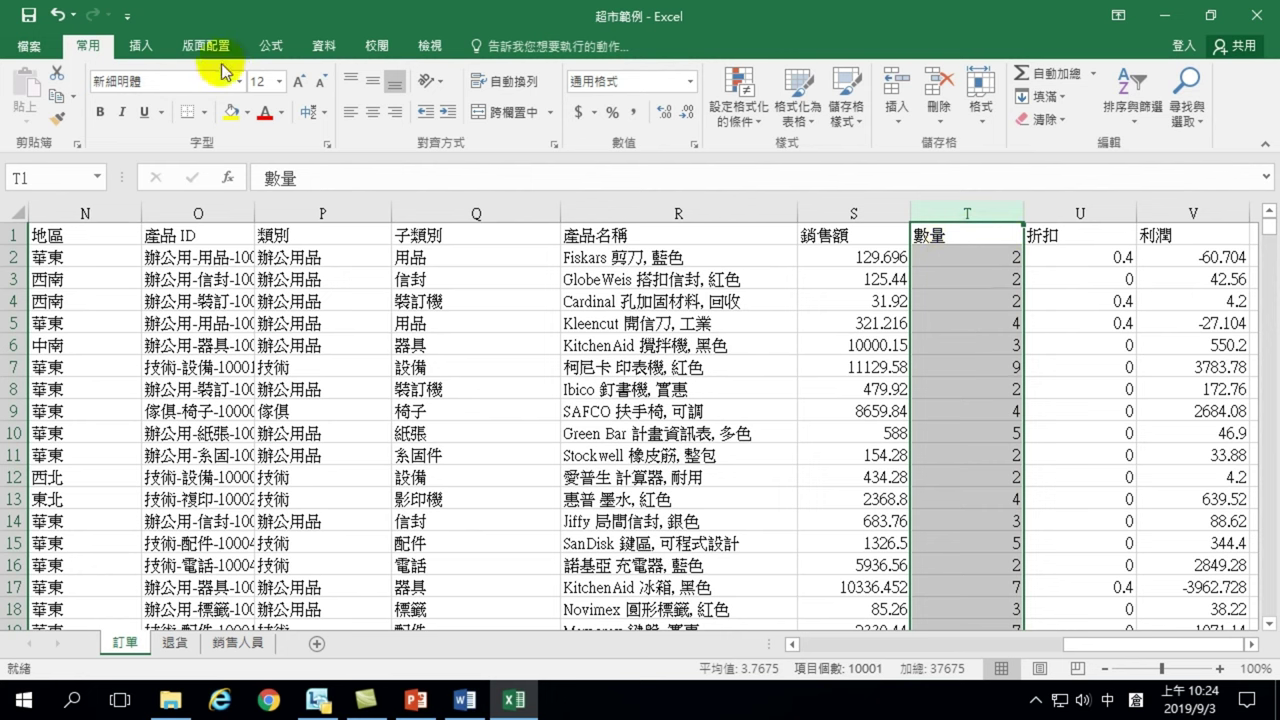
Insert a Statistic Chart histogram of 數量, binned from [1, 1.36] to (13.96, 14.32]
left_click(140, 47)
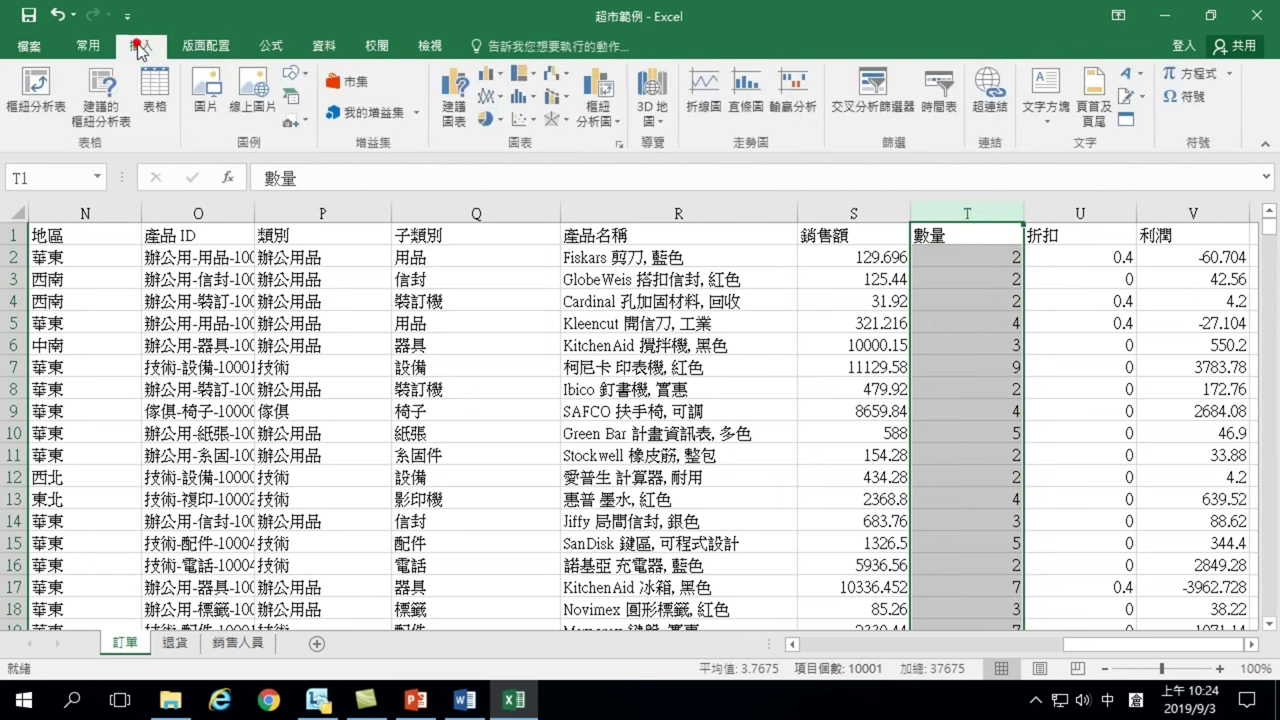
left_click(519, 97)
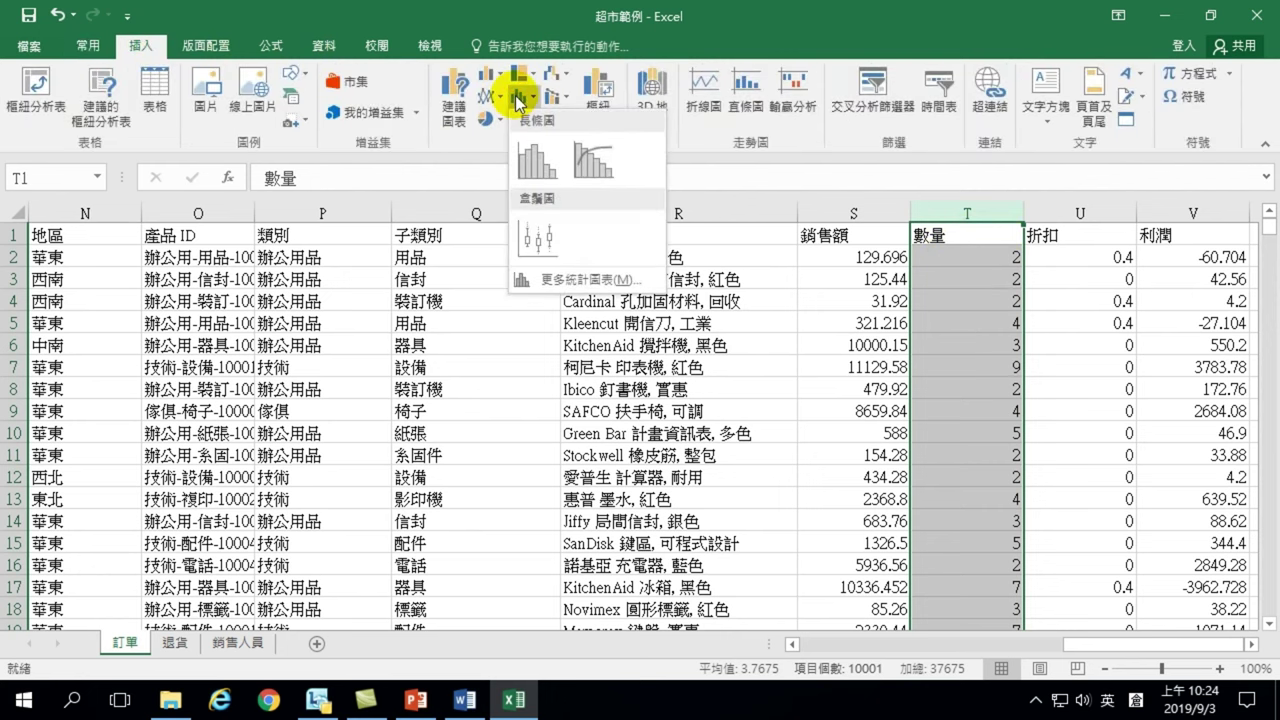
left_click(537, 162)
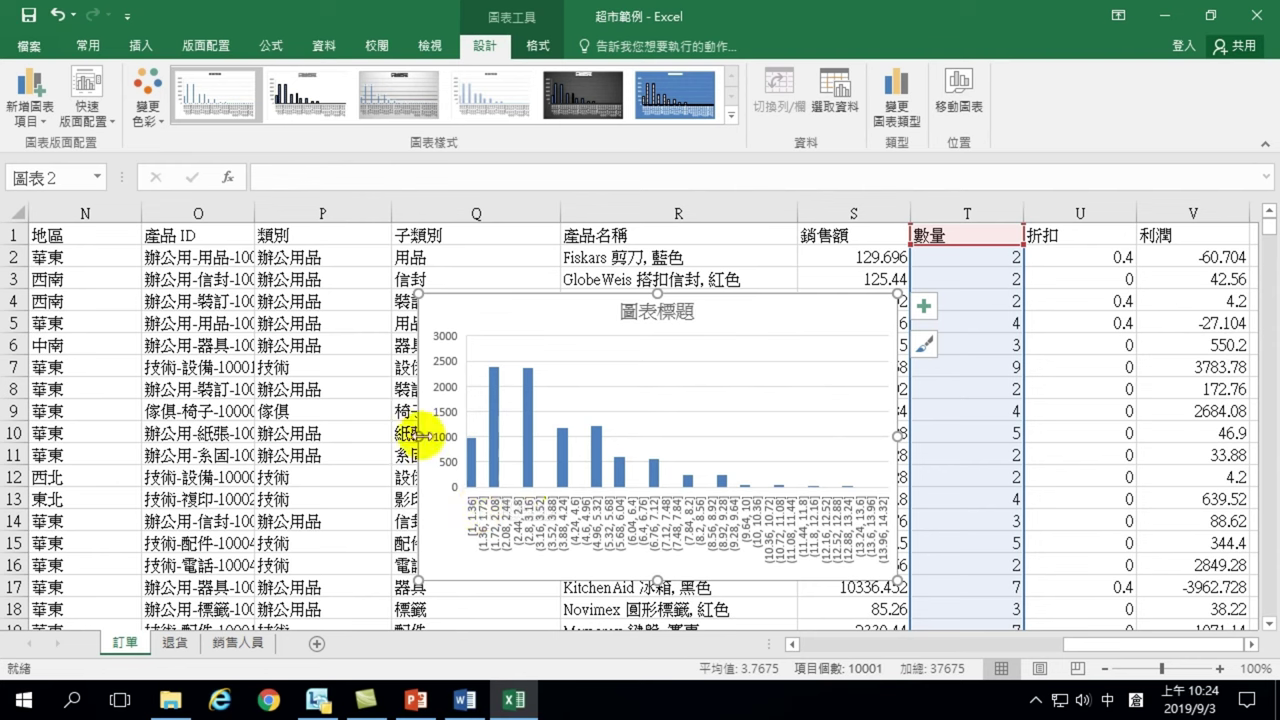
Widen the 數量 histogram leftward and select the chart
left_click_drag(420, 436, 224, 432)
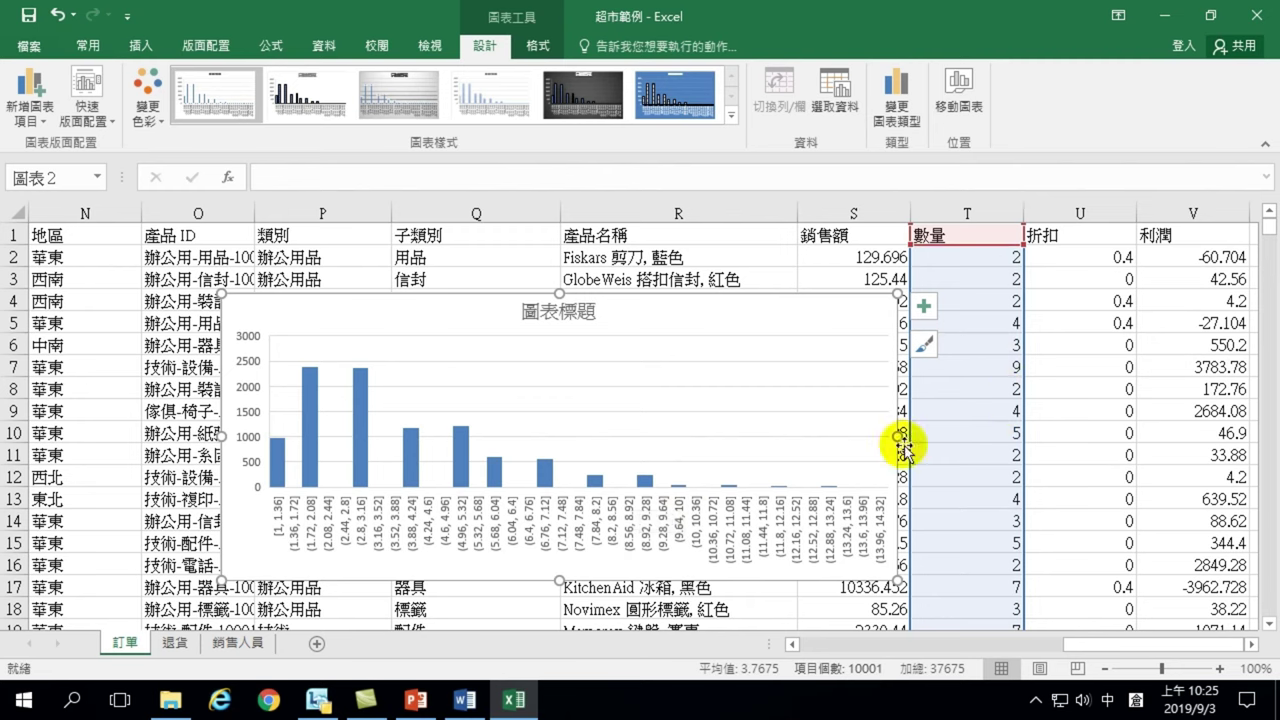
left_click(262, 460)
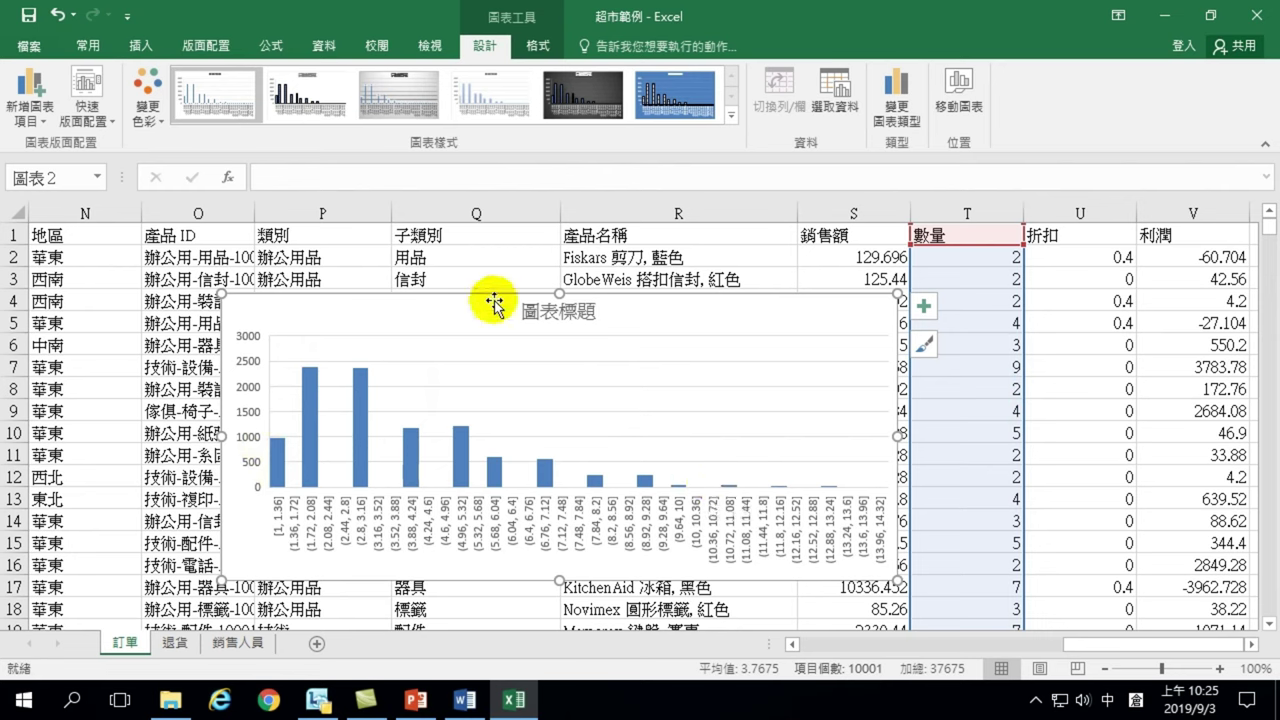
Delete the histogram, change cell T4 from 2 to 80, and reselect column T
key("Delete")
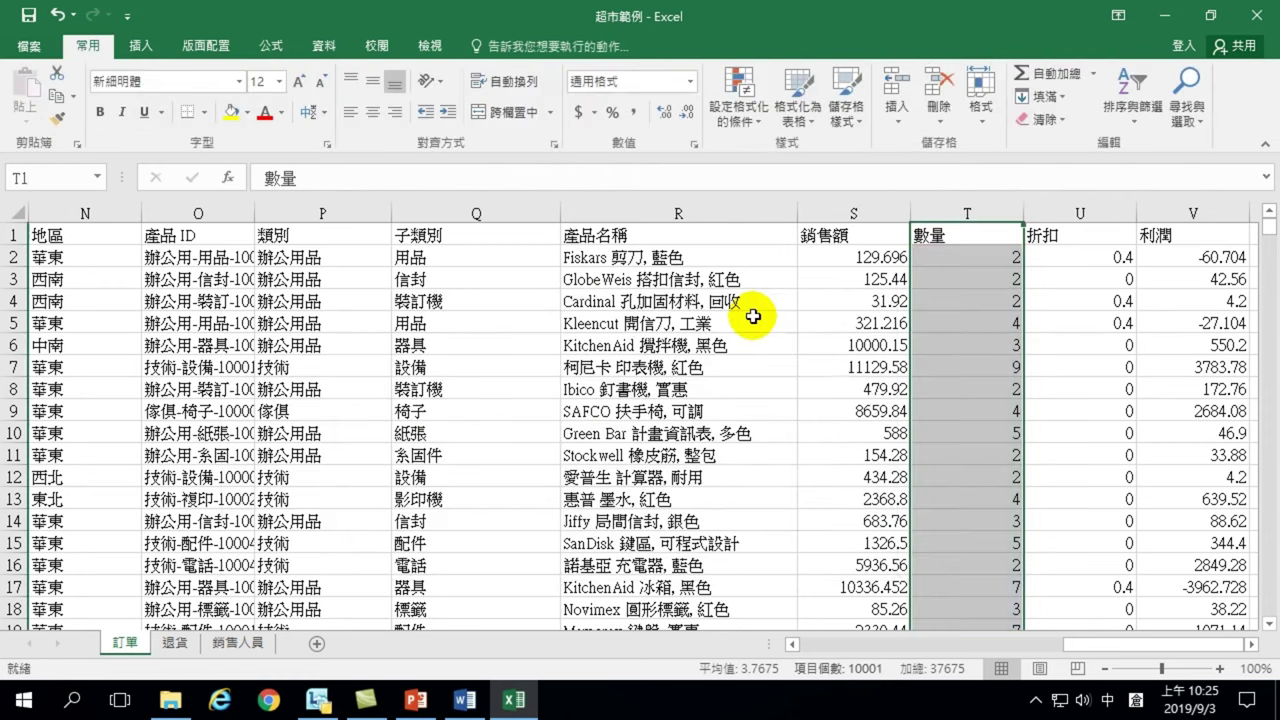
left_click(971, 299)
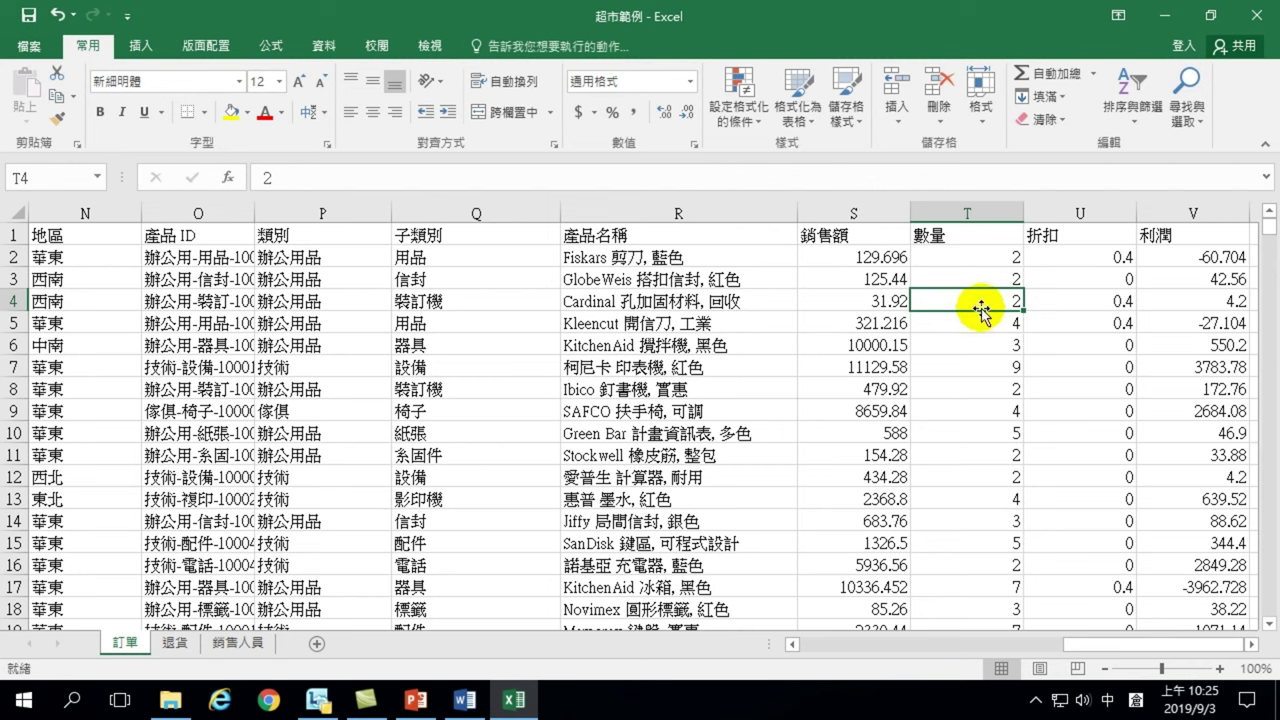
type("80")
key("Return")
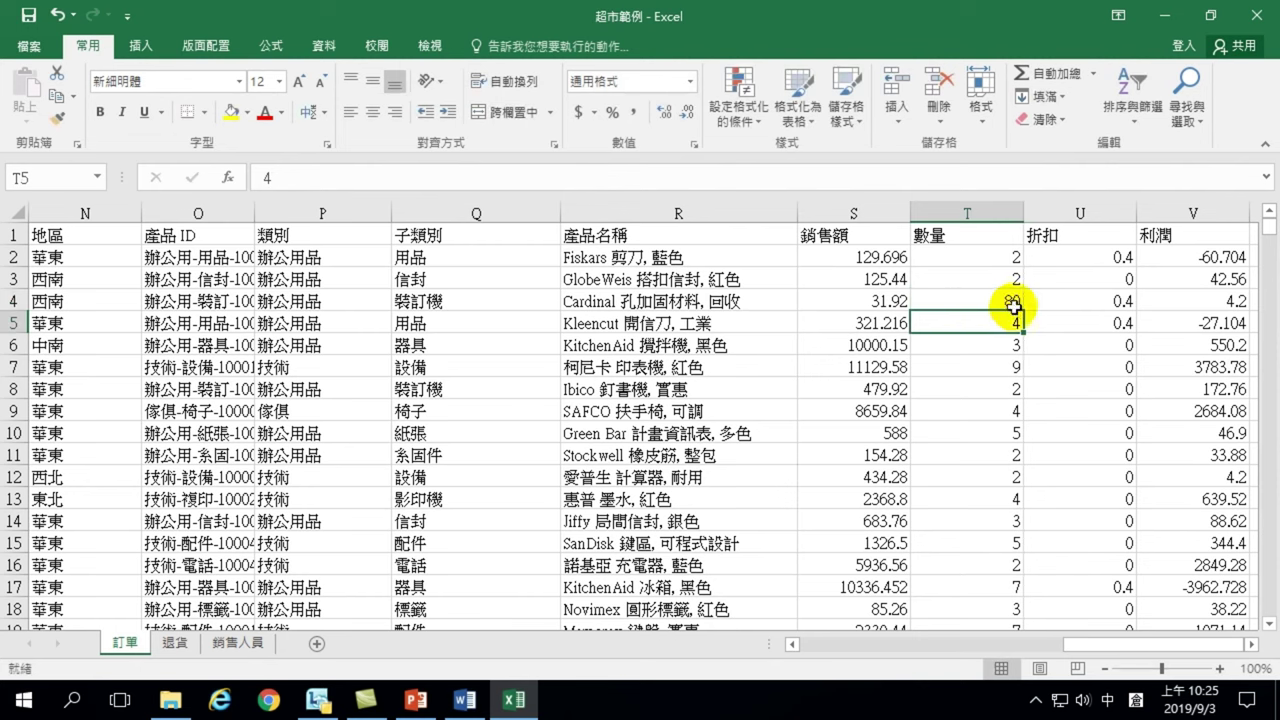
left_click(960, 210)
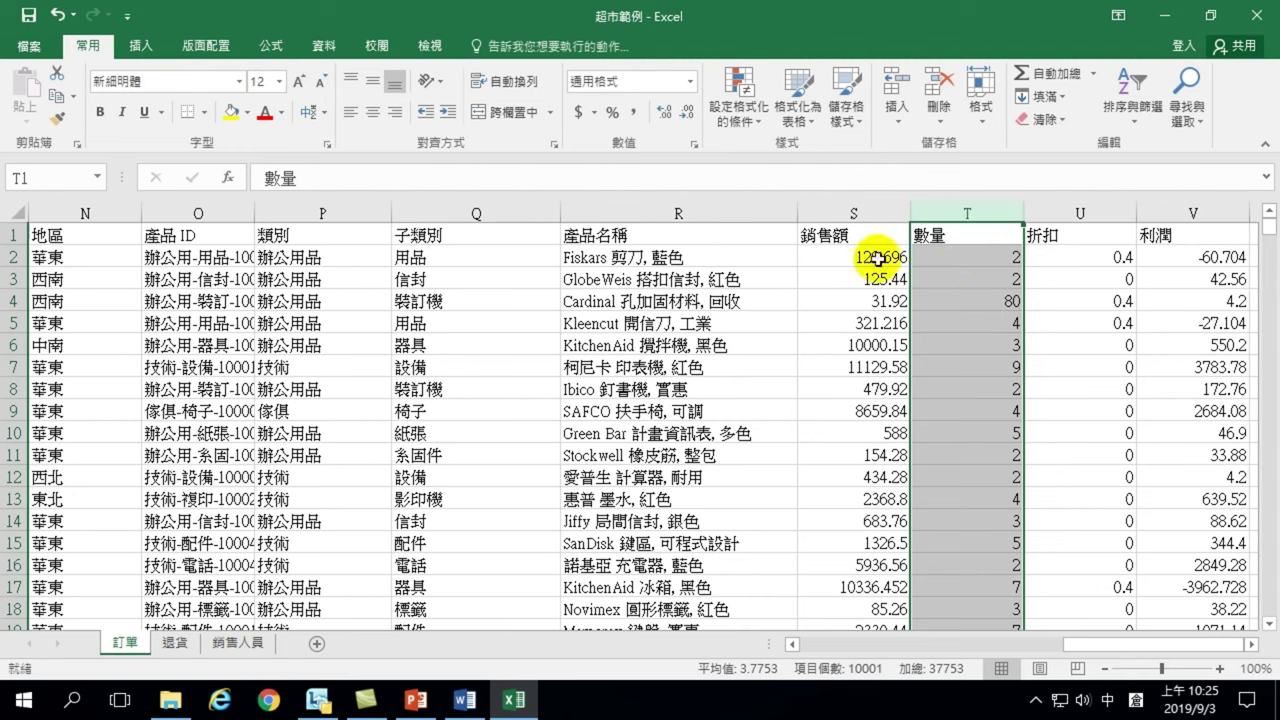
Insert a new 數量 histogram with bins up to 78.9 and move it over columns O–R
left_click(141, 46)
left_click(516, 97)
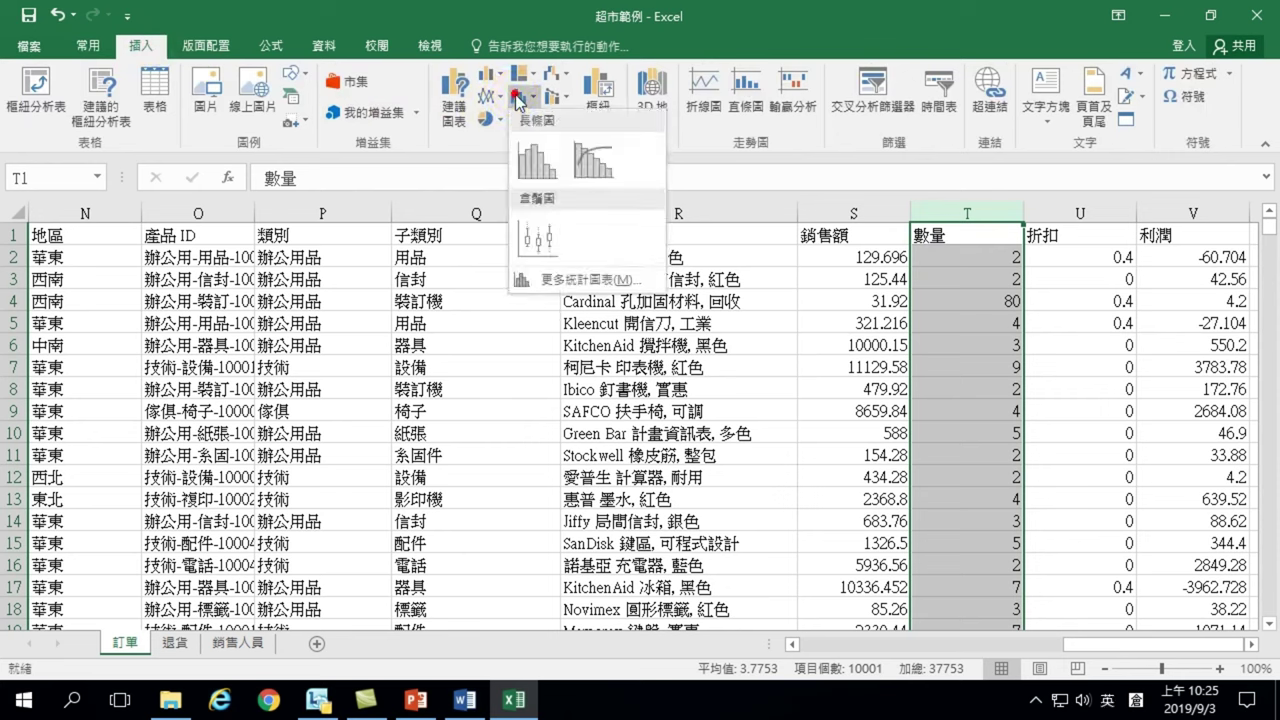
left_click(536, 160)
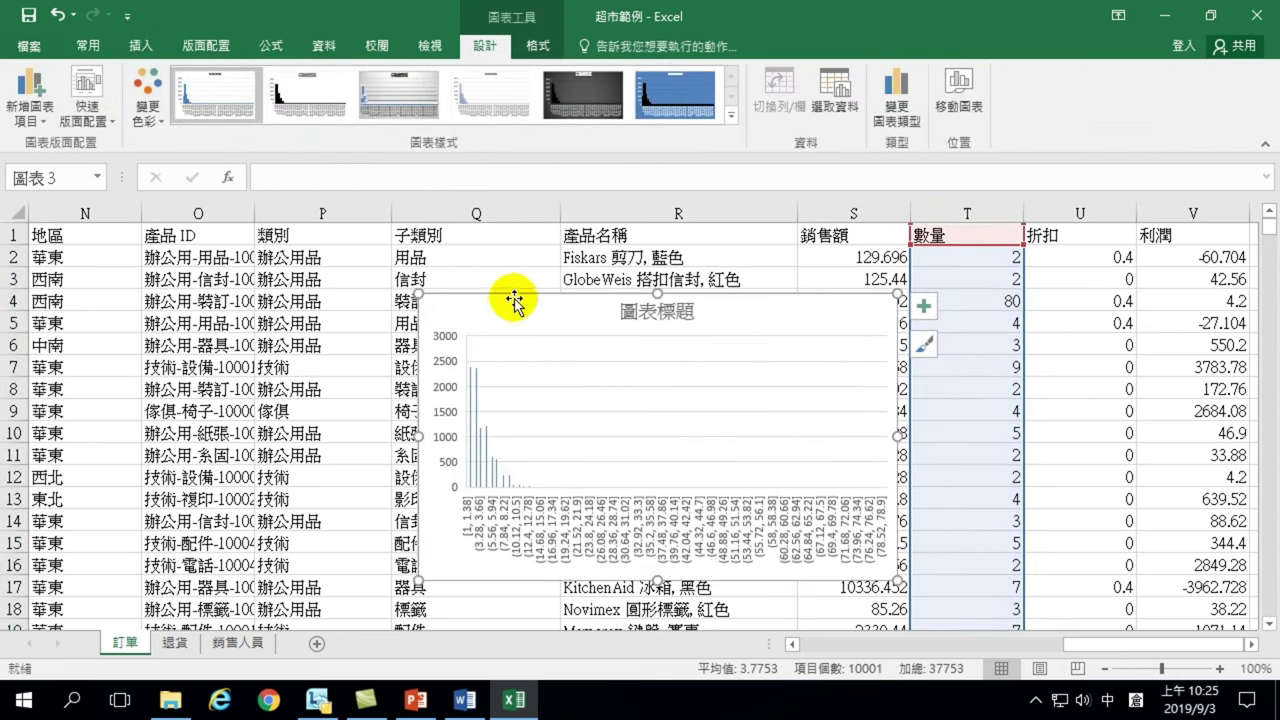
left_click_drag(514, 302, 284, 254)
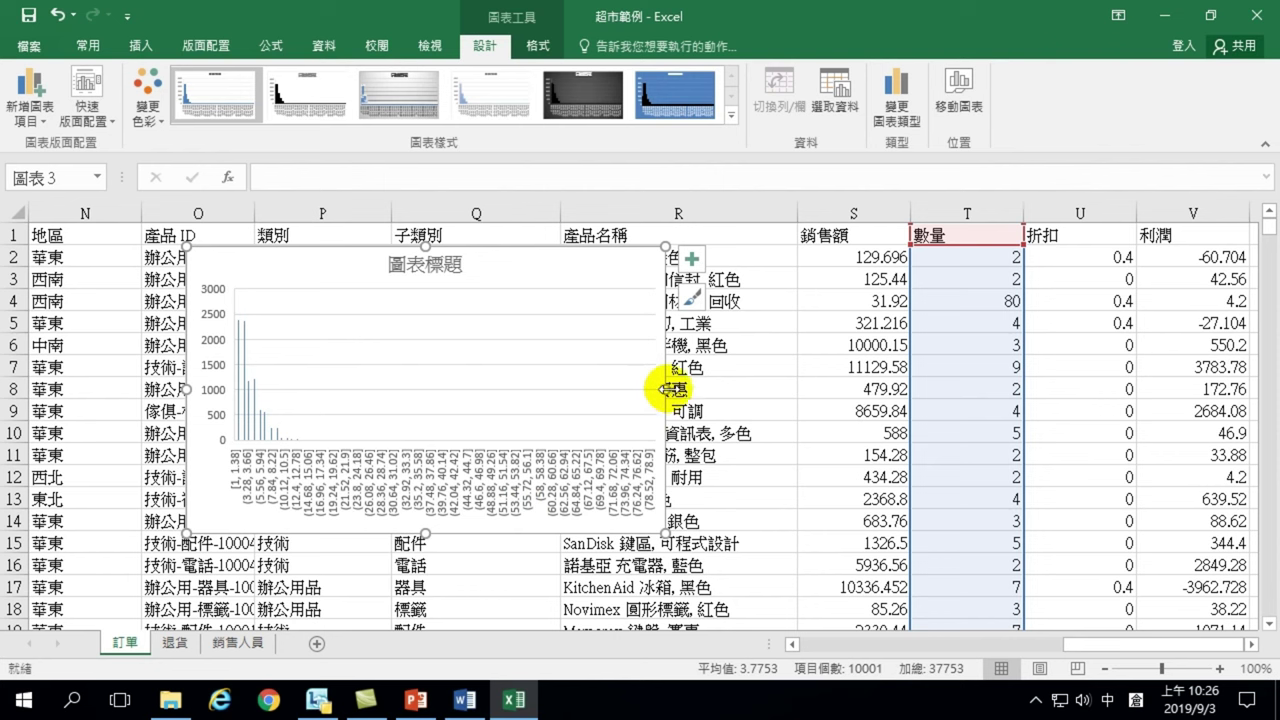
Widen the histogram rightward and apply the third, grey gradient chart style
left_click_drag(665, 389, 771, 389)
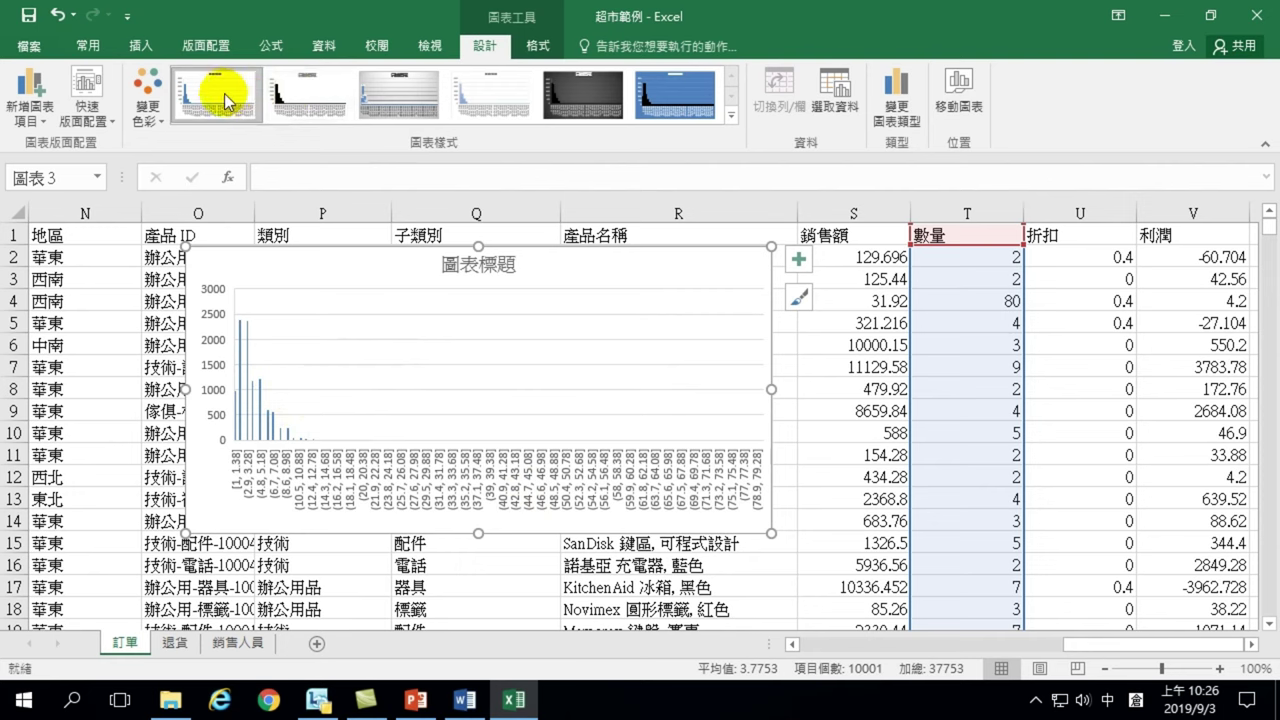
left_click(724, 108)
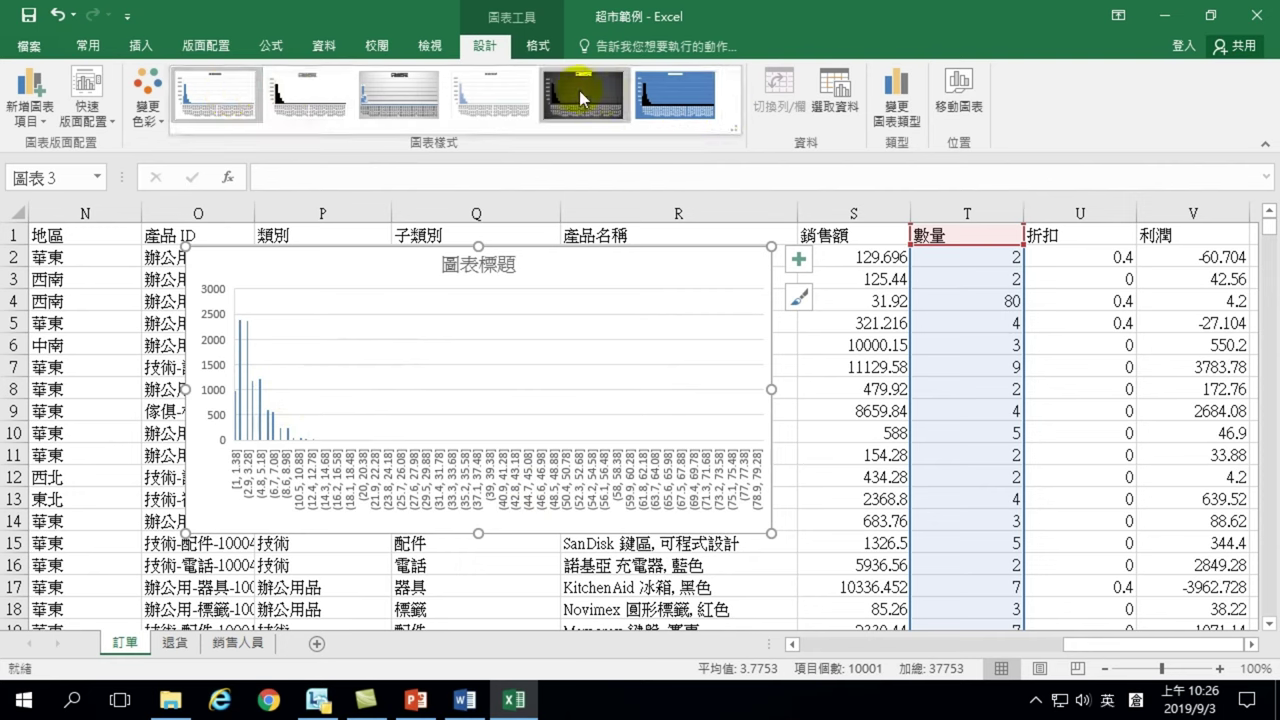
left_click(381, 92)
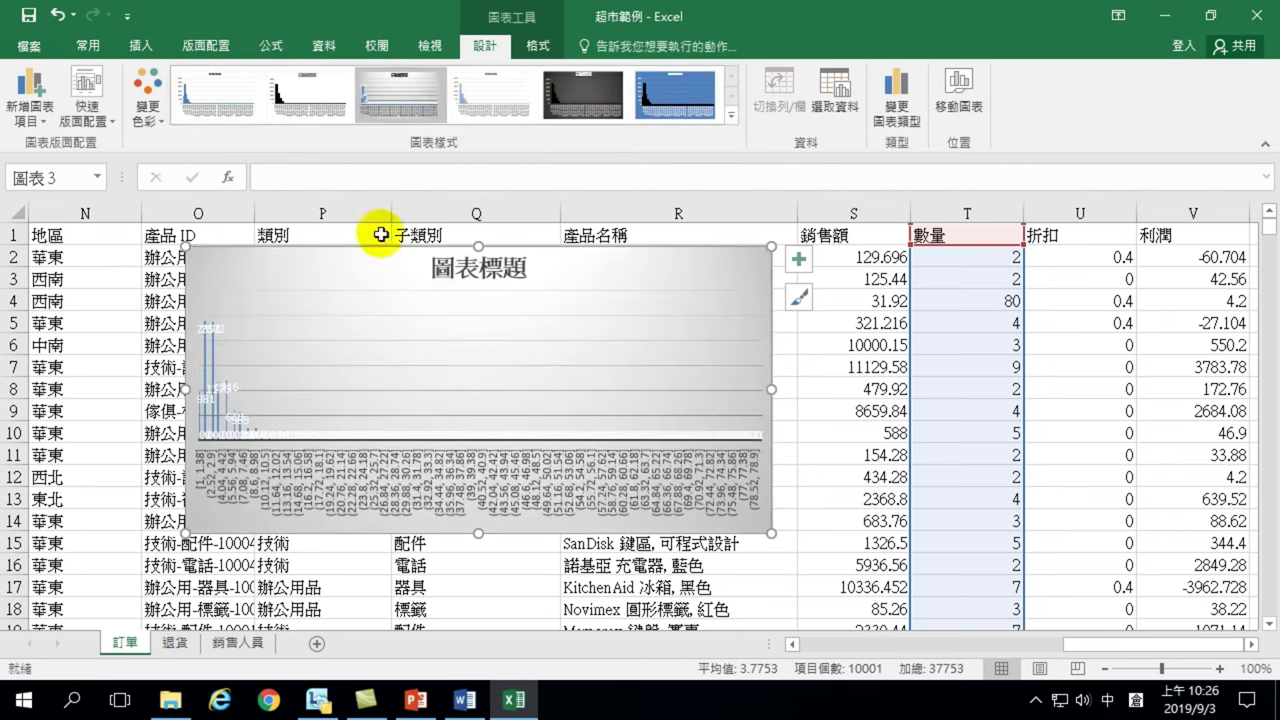
Stretch the histogram's right edge across to column T
left_click_drag(771, 389, 1017, 389)
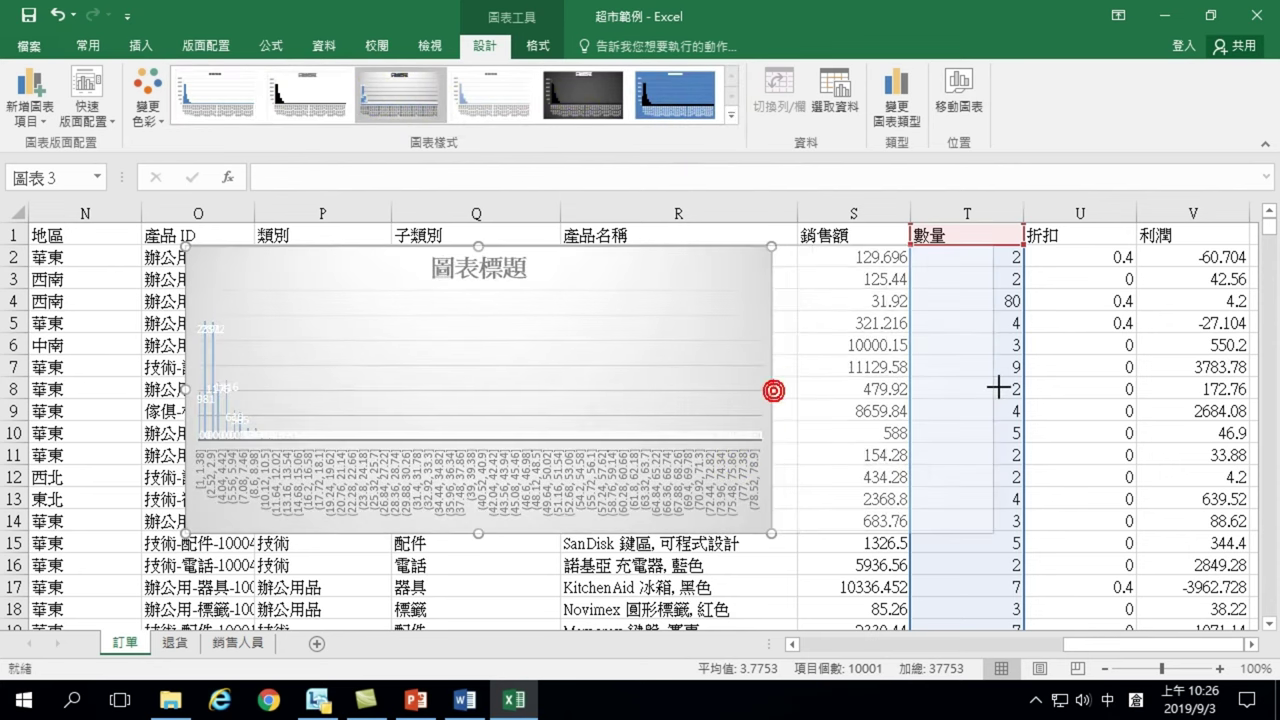